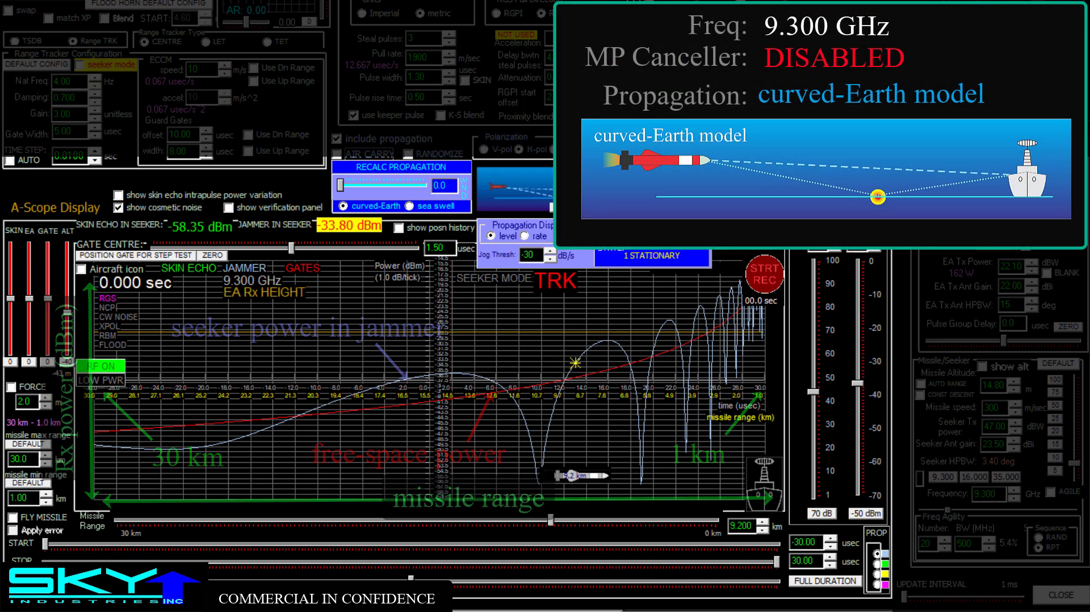
- Check AIR CARRY to turn on air carry for the target
{"action": "left_click", "coordinate": [367, 153]}
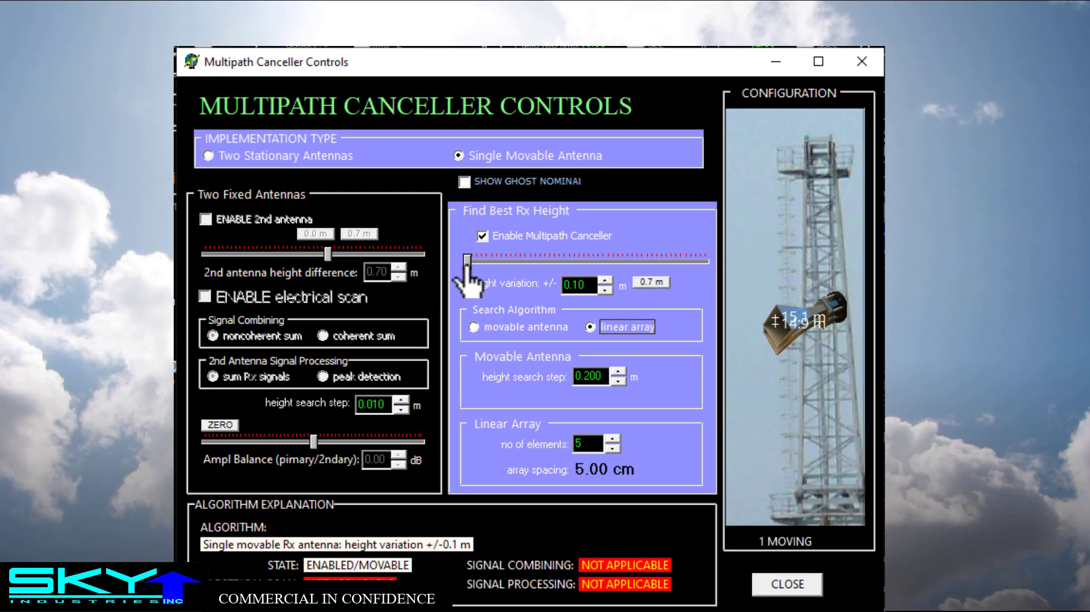
- Vary the antenna height variation to 3.40 m, down to 0.70 m, then up to 2.40 m
{"action": "left_click_drag", "start_coordinate": [467, 263], "coordinate": [507, 269]}
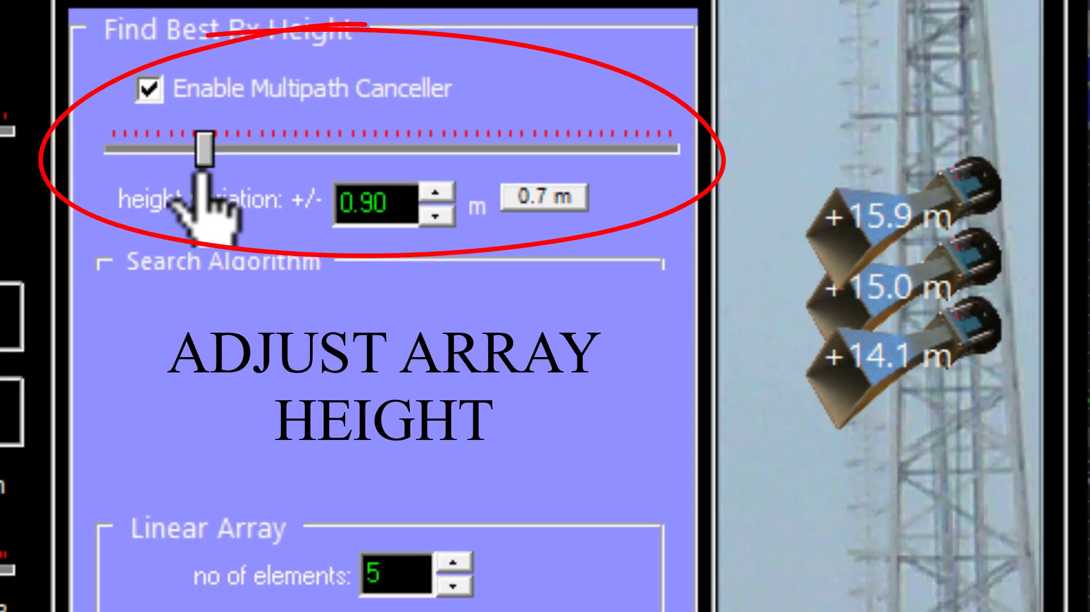
{"action": "left_click_drag", "start_coordinate": [201, 171], "coordinate": [180, 169]}
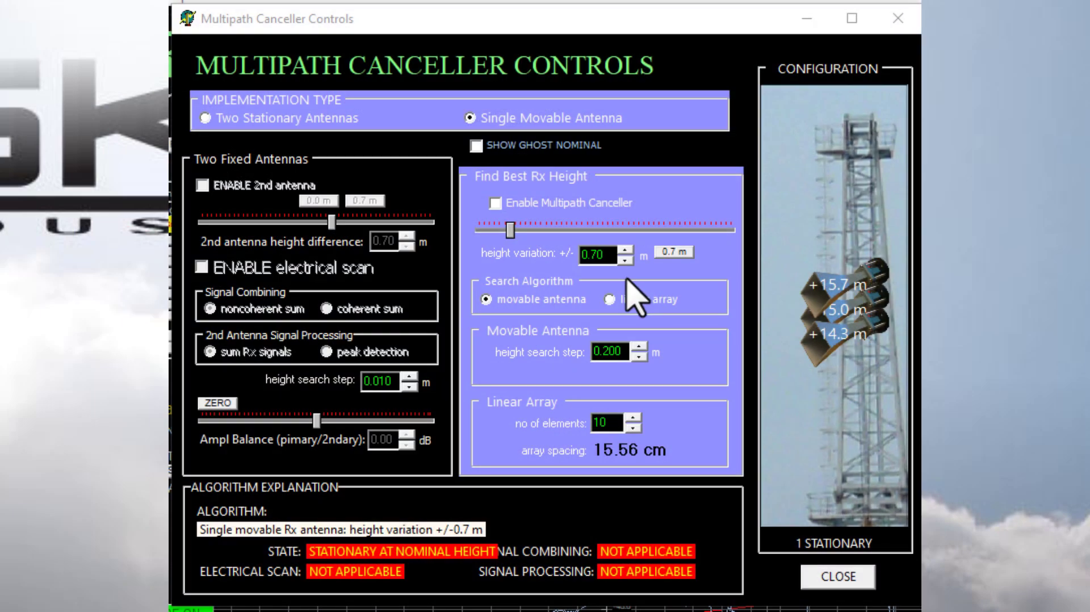
{"action": "left_click_drag", "start_coordinate": [500, 233], "coordinate": [710, 244]}
- Switch the search algorithm to linear array and set it to nine elements
{"action": "left_click", "coordinate": [624, 300]}
{"action": "left_click", "coordinate": [632, 428]}
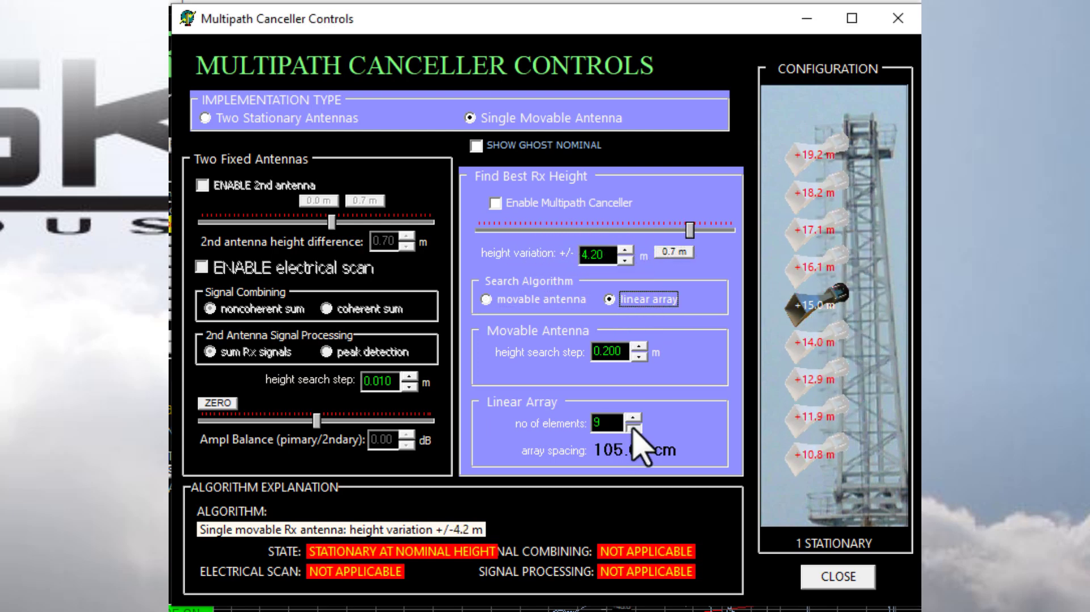
{"action": "left_click", "coordinate": [633, 428]}
{"action": "left_click", "coordinate": [632, 429]}
{"action": "left_click", "coordinate": [633, 428]}
{"action": "left_click", "coordinate": [632, 429]}
{"action": "left_click", "coordinate": [632, 428]}
{"action": "left_click", "coordinate": [632, 419]}
{"action": "left_click", "coordinate": [633, 419]}
{"action": "left_click", "coordinate": [633, 419]}
{"action": "left_click", "coordinate": [633, 419]}
{"action": "left_click", "coordinate": [632, 419]}
{"action": "left_click", "coordinate": [632, 419]}
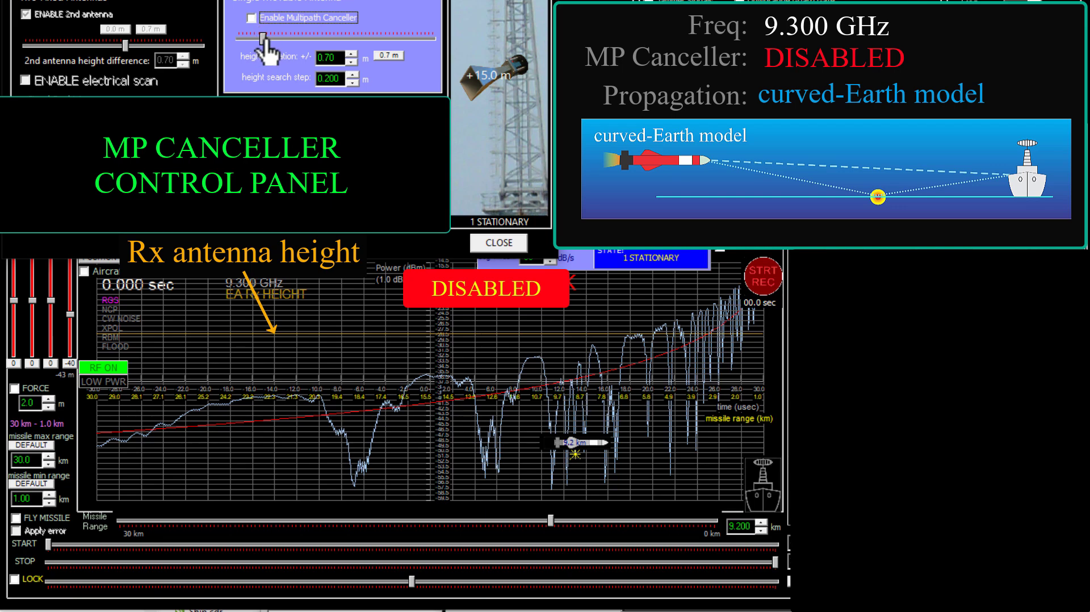
- With the canceller on, try height variations of 1.20, 1.60 and 2.90 m, then reset to 0.7 m and disable it
{"action": "left_click_drag", "start_coordinate": [265, 34], "coordinate": [282, 37]}
{"action": "left_click", "coordinate": [277, 18]}
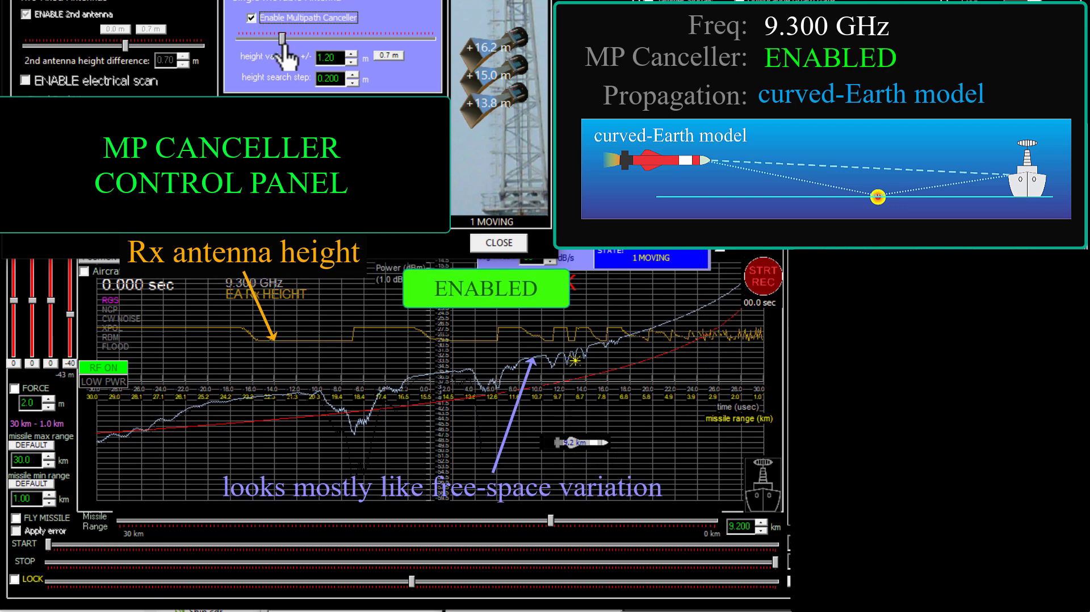
{"action": "left_click_drag", "start_coordinate": [286, 45], "coordinate": [345, 57]}
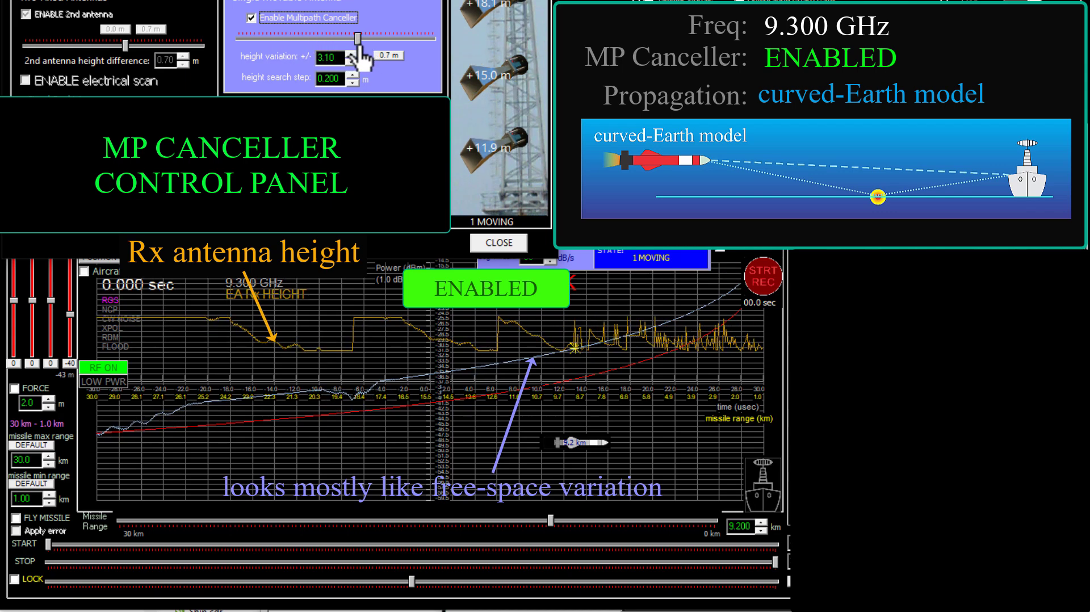
{"action": "left_click_drag", "start_coordinate": [356, 49], "coordinate": [351, 35]}
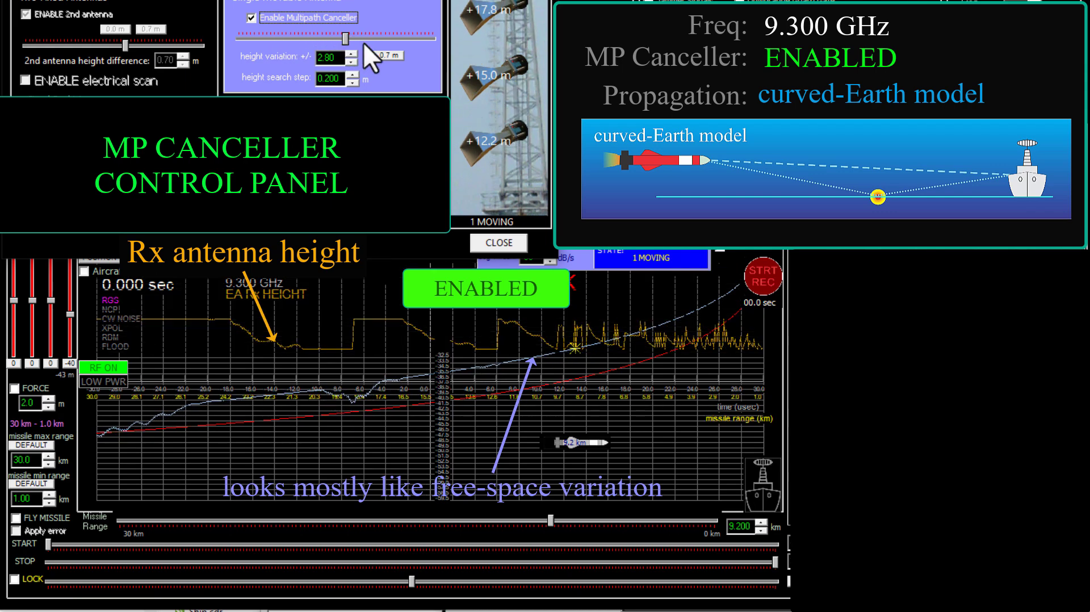
{"action": "left_click", "coordinate": [381, 58]}
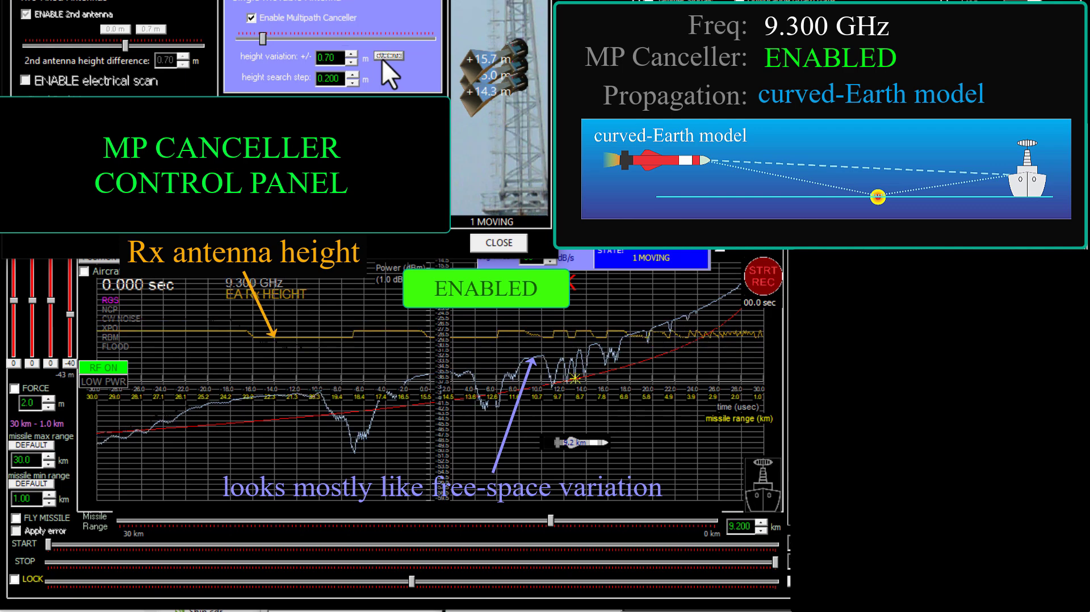
{"action": "left_click", "coordinate": [261, 18]}
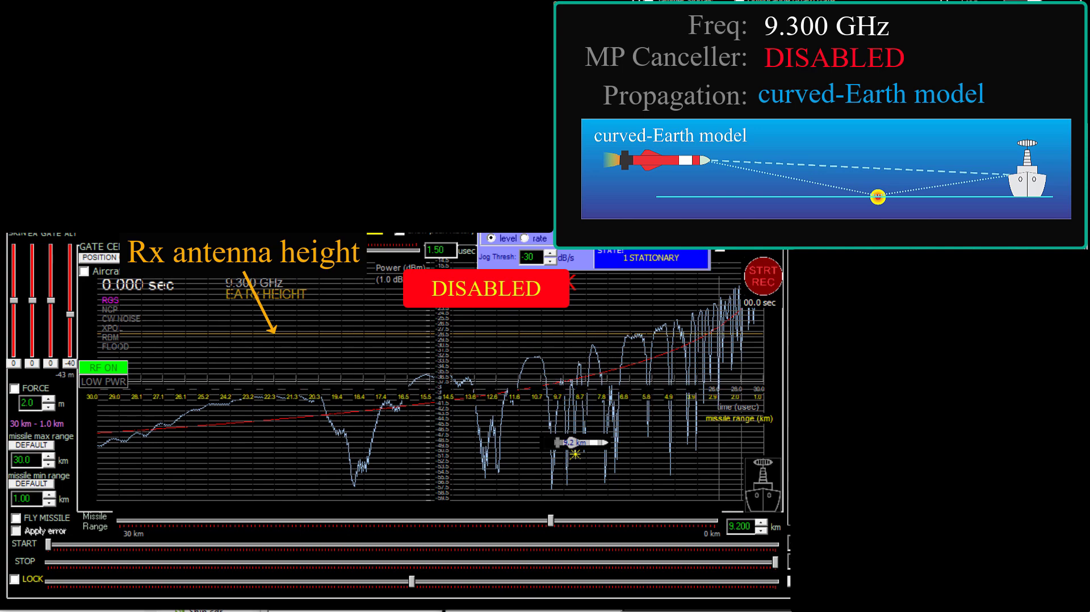
- Re-enable the canceller, lower the missile altitude to 14.80 m, then disable it again
{"action": "left_click", "coordinate": [275, 17]}
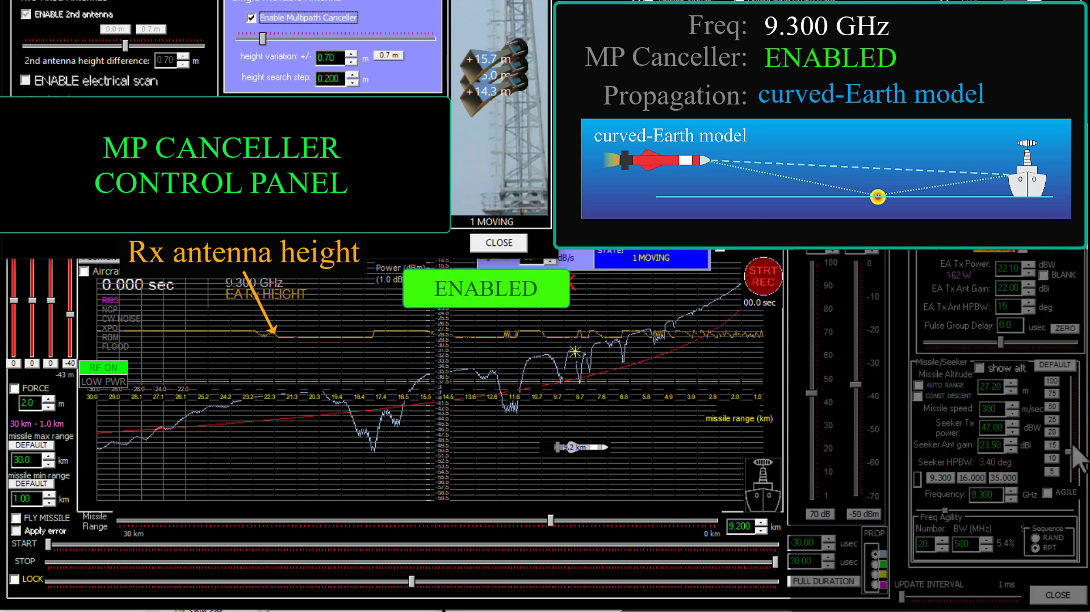
{"action": "left_click_drag", "start_coordinate": [1077, 423], "coordinate": [1078, 498]}
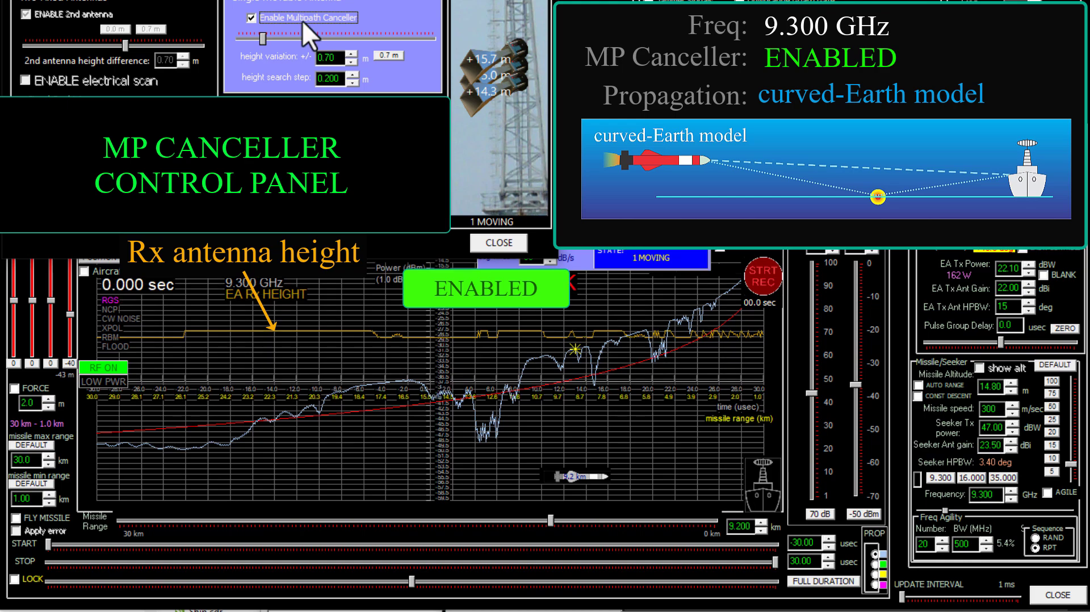
{"action": "left_click", "coordinate": [296, 16]}
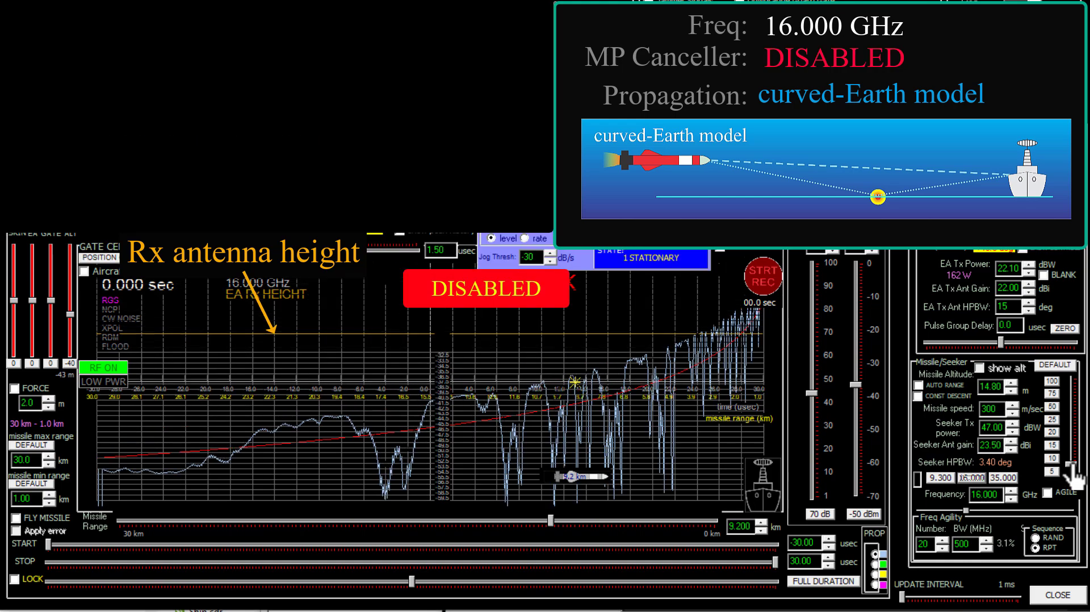
- Raise missile altitude to 28.70 m, enable the canceller, then set altitude to 21.00 m
{"action": "left_click_drag", "start_coordinate": [1069, 461], "coordinate": [1073, 452]}
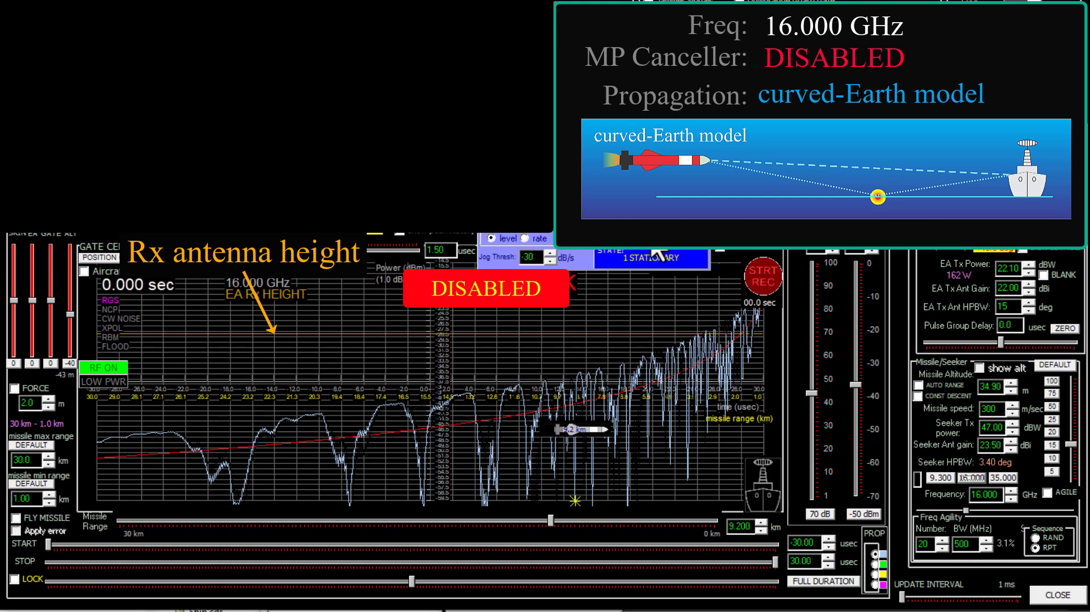
{"action": "left_click", "coordinate": [273, 18]}
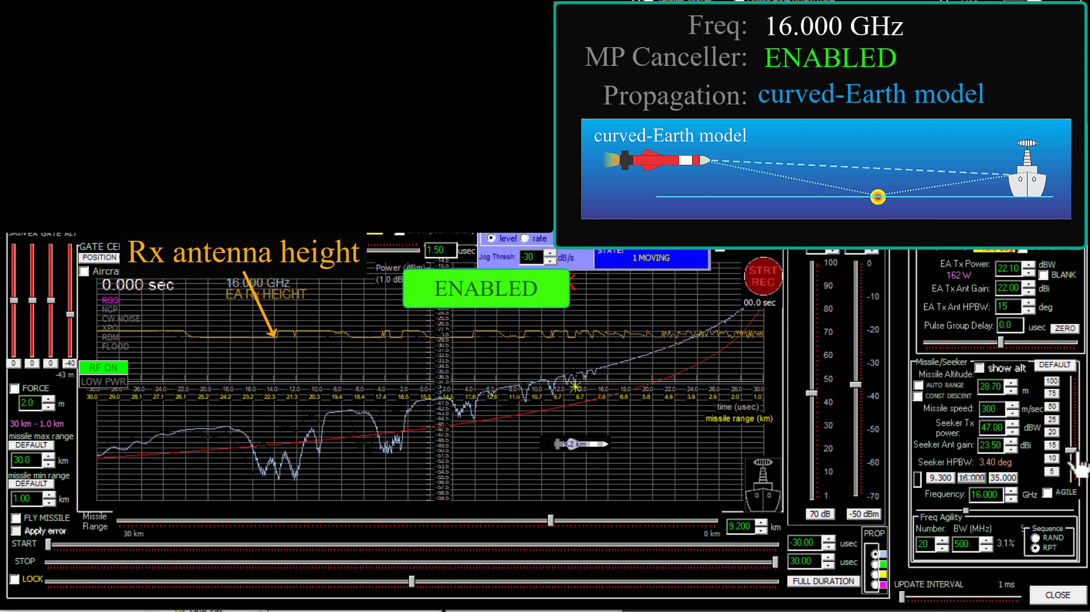
{"action": "left_click_drag", "start_coordinate": [1072, 465], "coordinate": [1072, 458]}
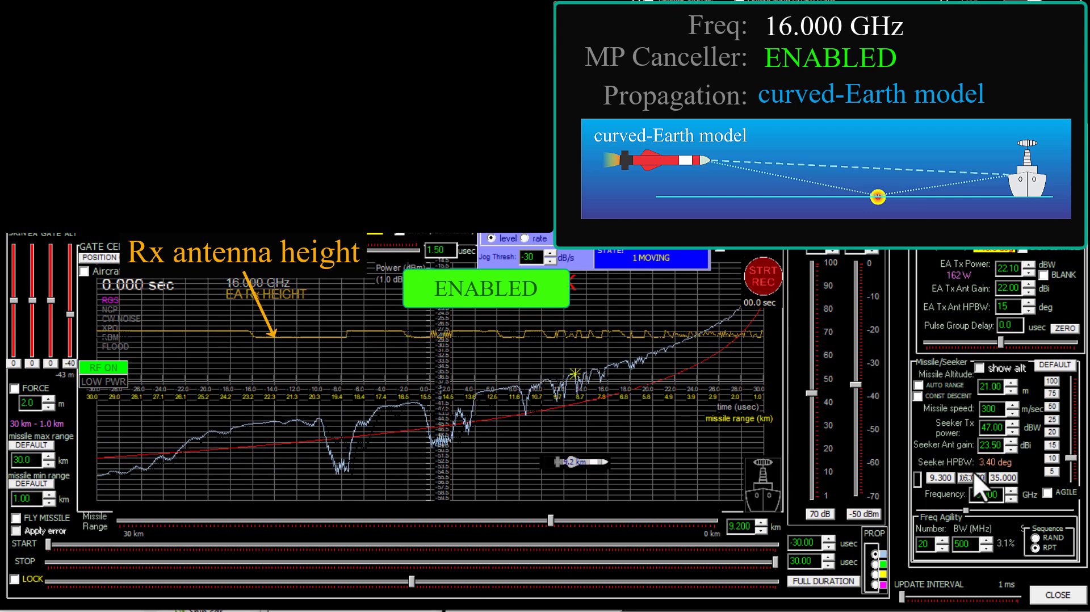
- Compare at 35 GHz with missile altitude near 35.70 m, then return to 9.3 GHz
{"action": "left_click", "coordinate": [1002, 477]}
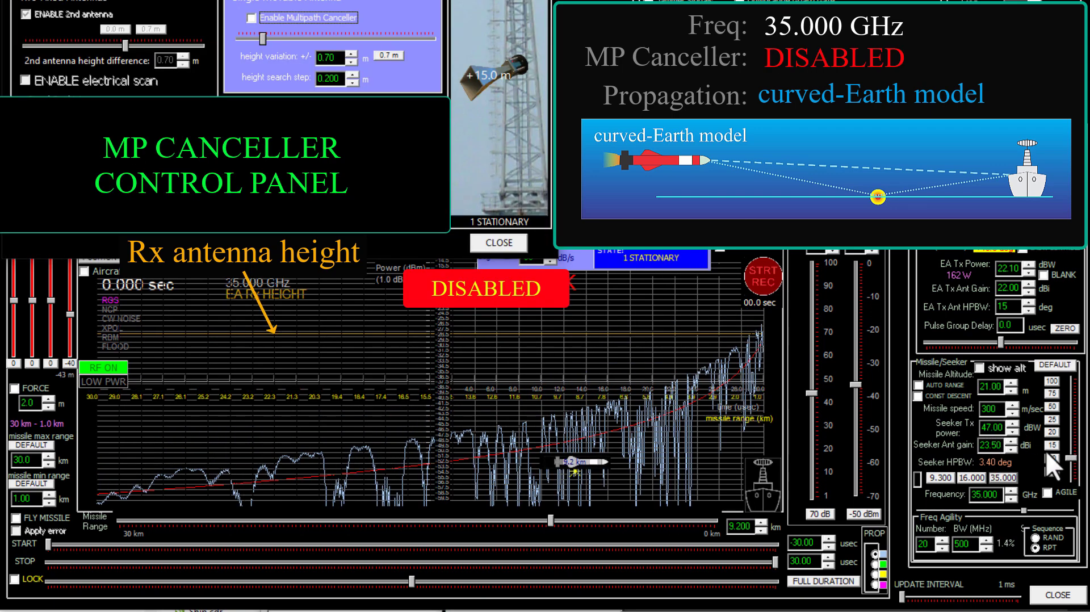
{"action": "mouse_move", "coordinate": [1072, 458]}
{"action": "left_mouse_down"}
{"action": "mouse_move", "coordinate": [1072, 441]}
{"action": "mouse_move", "coordinate": [1072, 458]}
{"action": "left_mouse_up"}
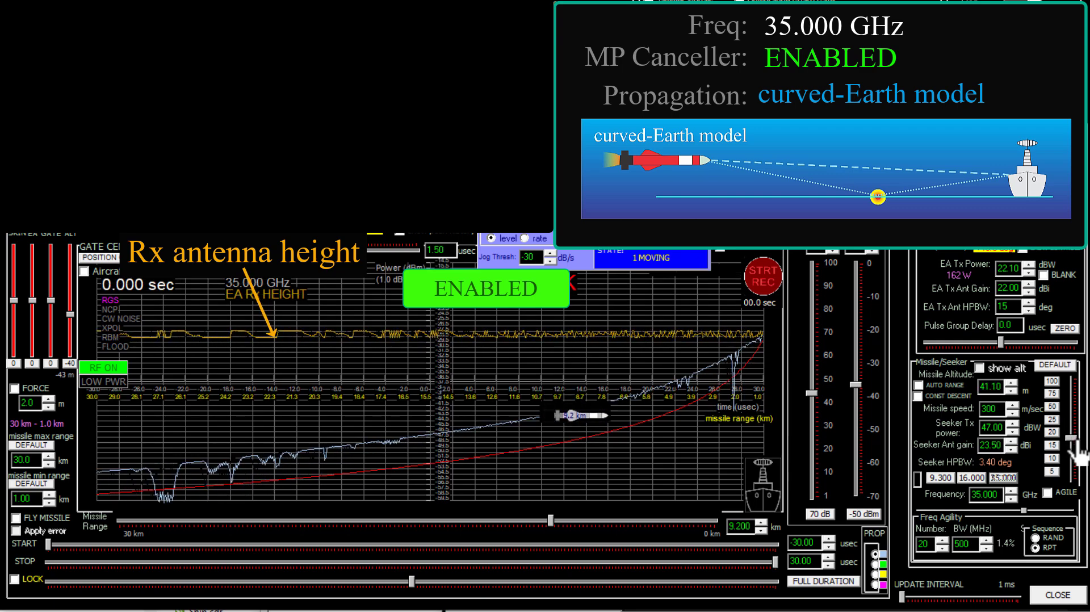
{"action": "left_click", "coordinate": [940, 478]}
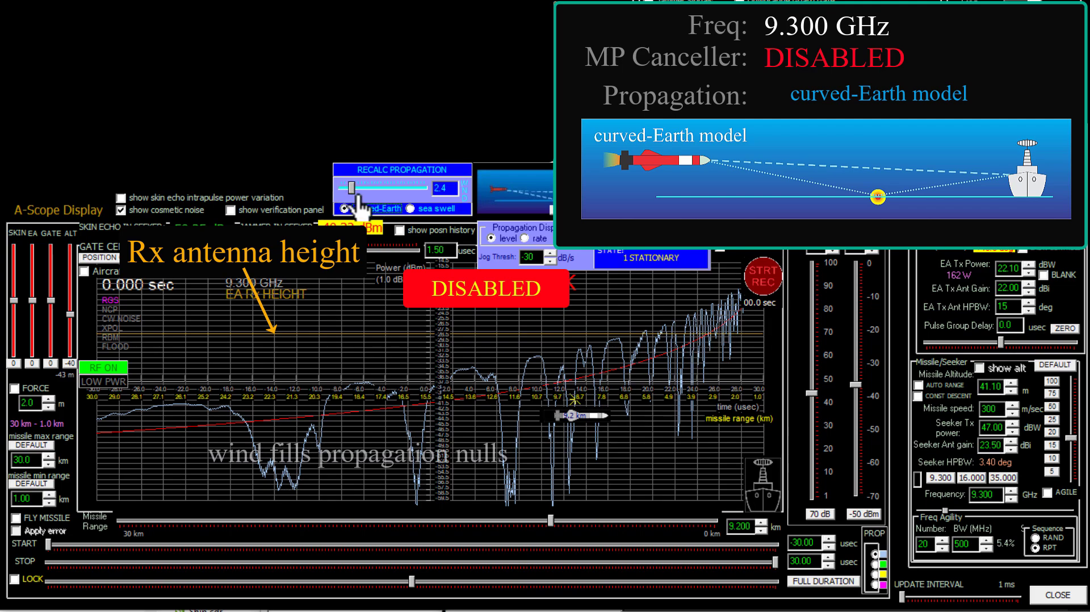
- Add wind roughness, enable the canceller, increase the roughness, then remove it back to 0
{"action": "left_click_drag", "start_coordinate": [345, 189], "coordinate": [402, 196]}
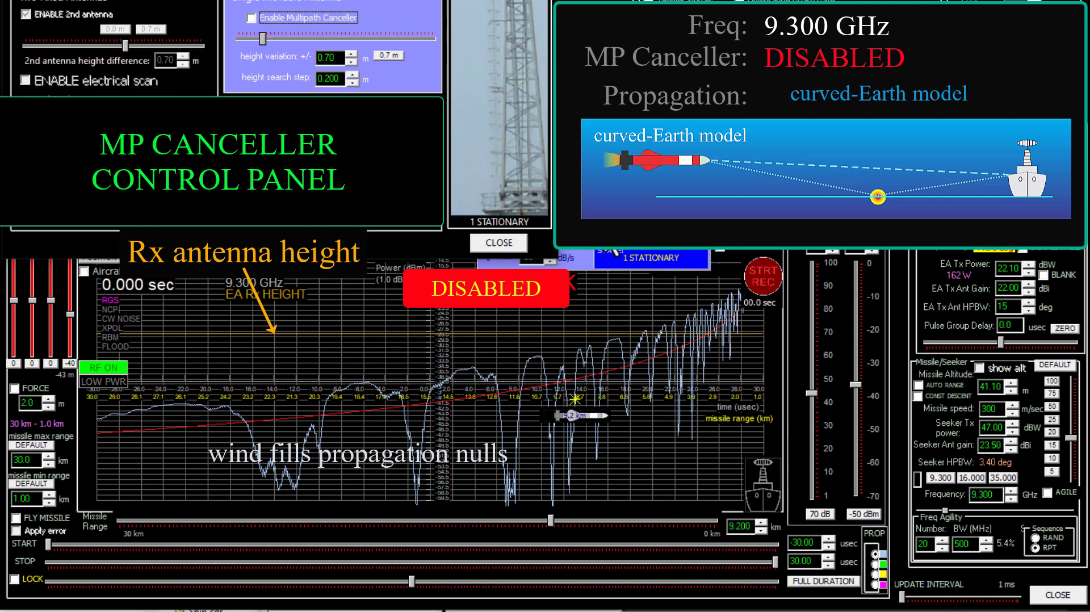
{"action": "left_click", "coordinate": [252, 17]}
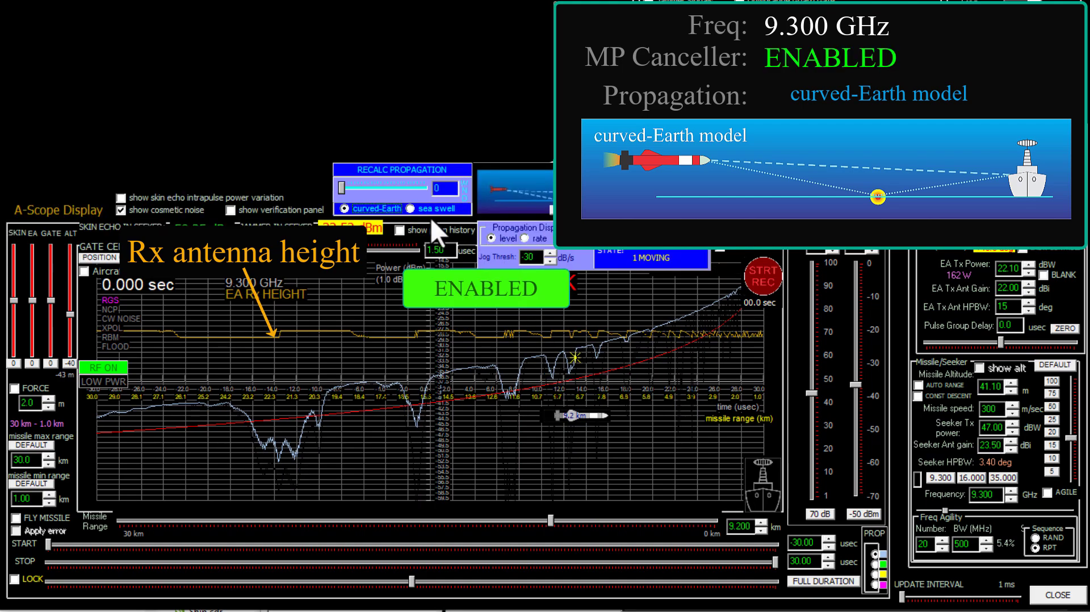
{"action": "left_click_drag", "start_coordinate": [342, 189], "coordinate": [423, 191]}
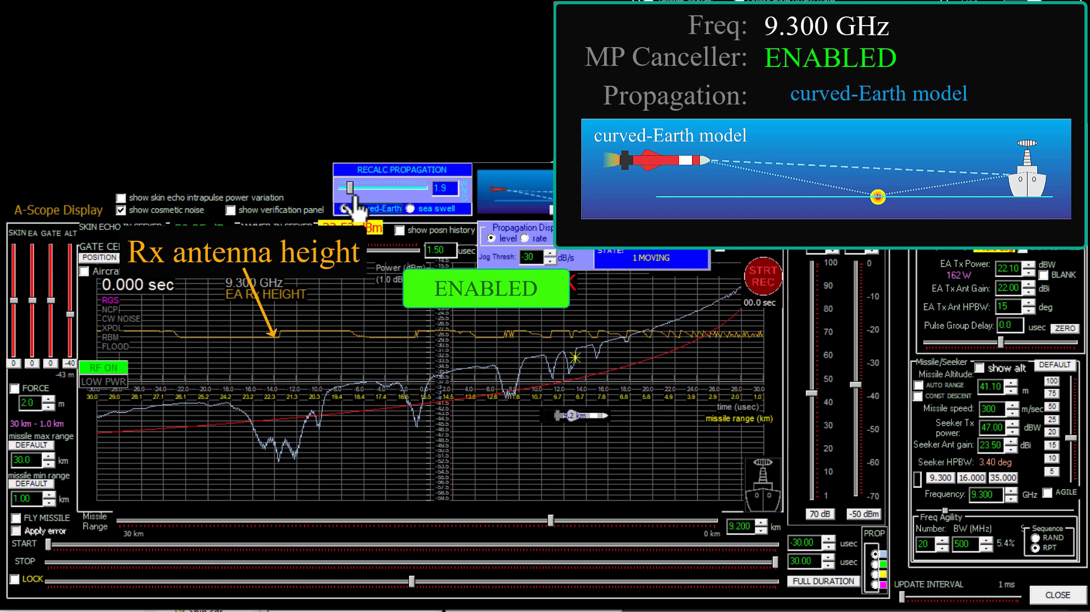
{"action": "left_click_drag", "start_coordinate": [435, 196], "coordinate": [364, 199]}
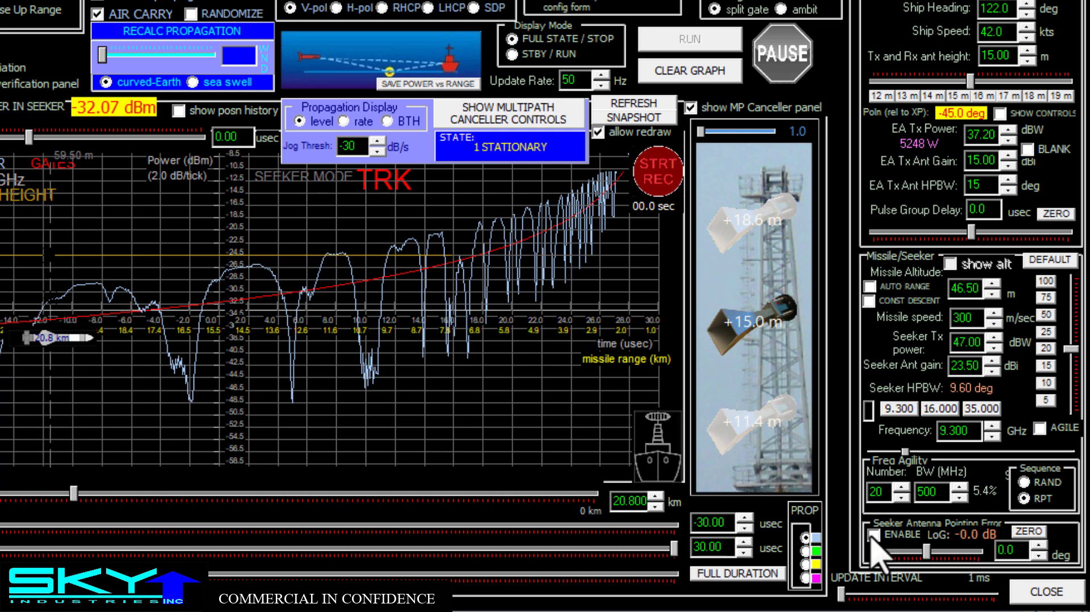
- Enable seeker antenna pointing error and set it to 4.7 degrees
{"action": "left_click", "coordinate": [873, 535]}
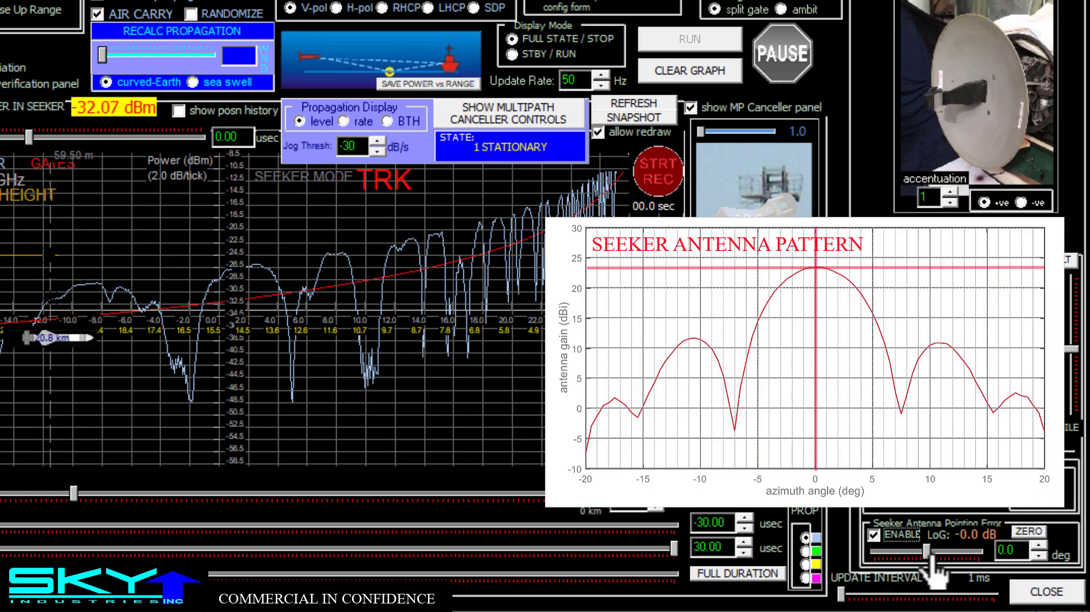
{"action": "left_click_drag", "start_coordinate": [928, 557], "coordinate": [887, 557]}
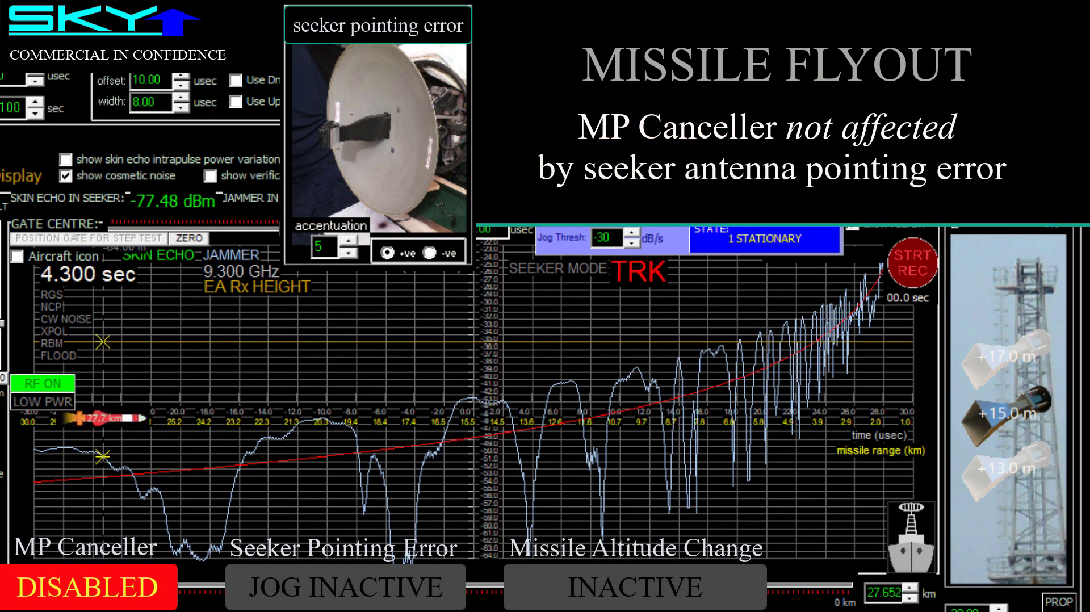
- Enable the multipath canceller from the Find Best Rx Height panel mid-flyout
{"action": "left_click", "coordinate": [182, 79]}
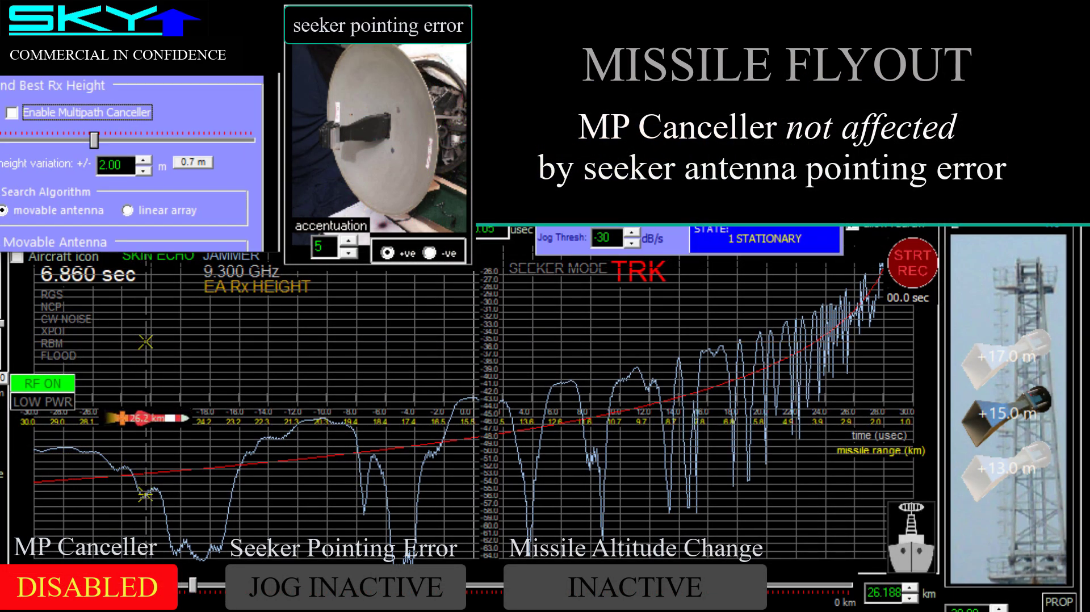
{"action": "left_click", "coordinate": [75, 113]}
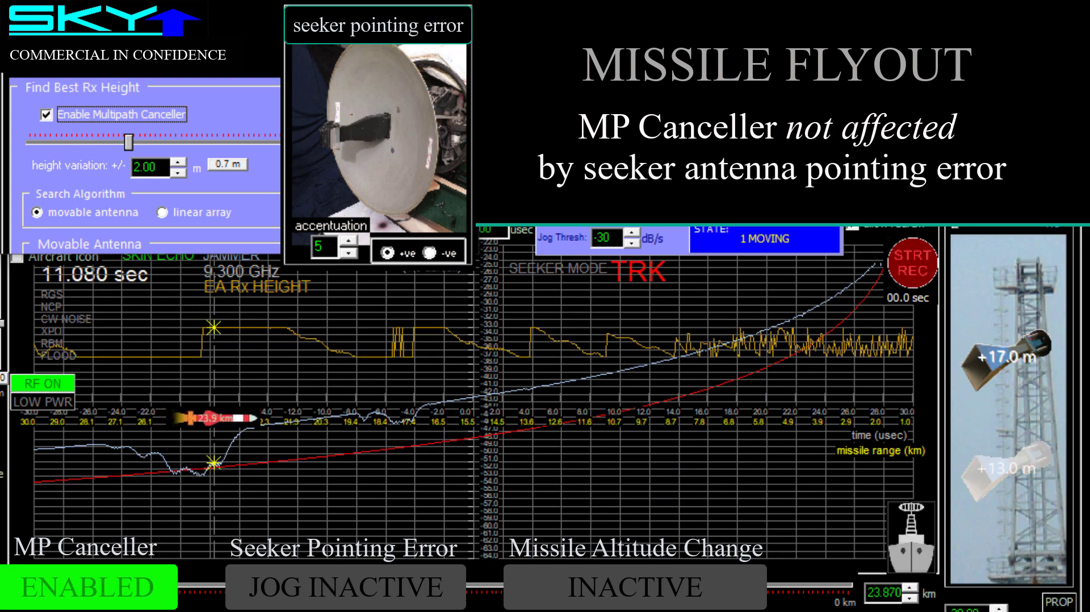